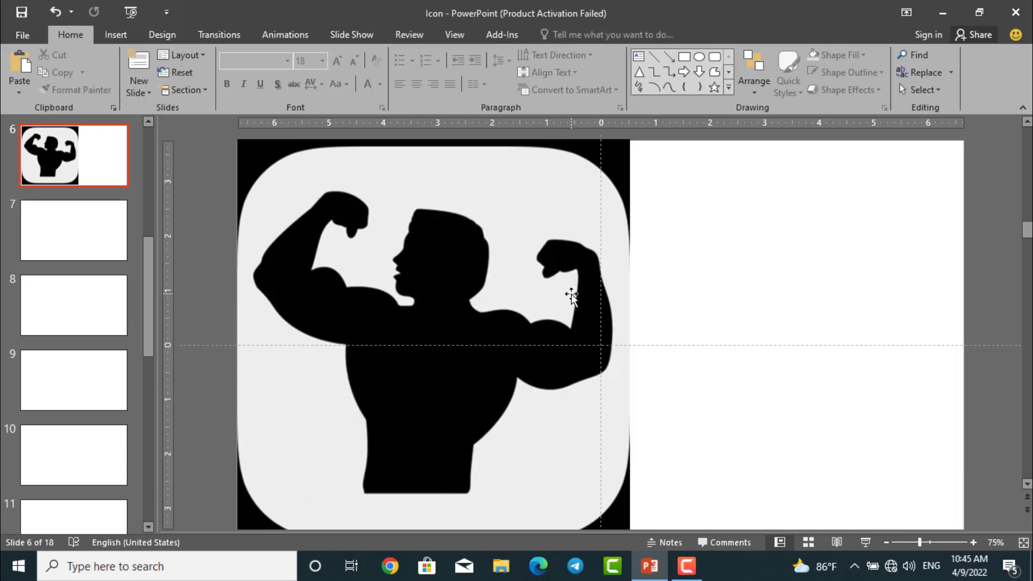
Step: Move the bodybuilder picture to the centre of the slide
drag(558, 280, 710, 285)
scroll(709, 284, up, 1)
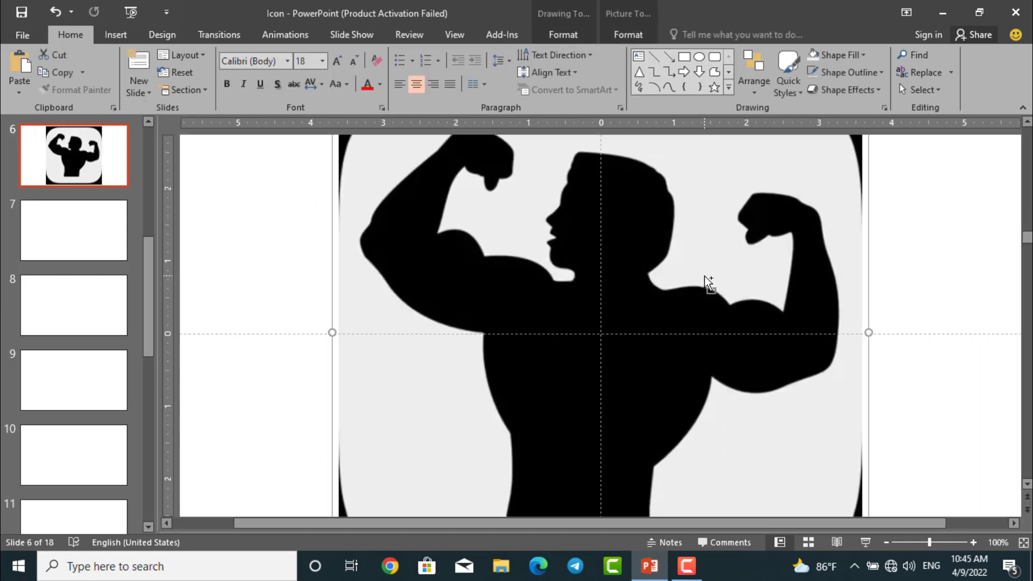
scroll(709, 284, down, 1)
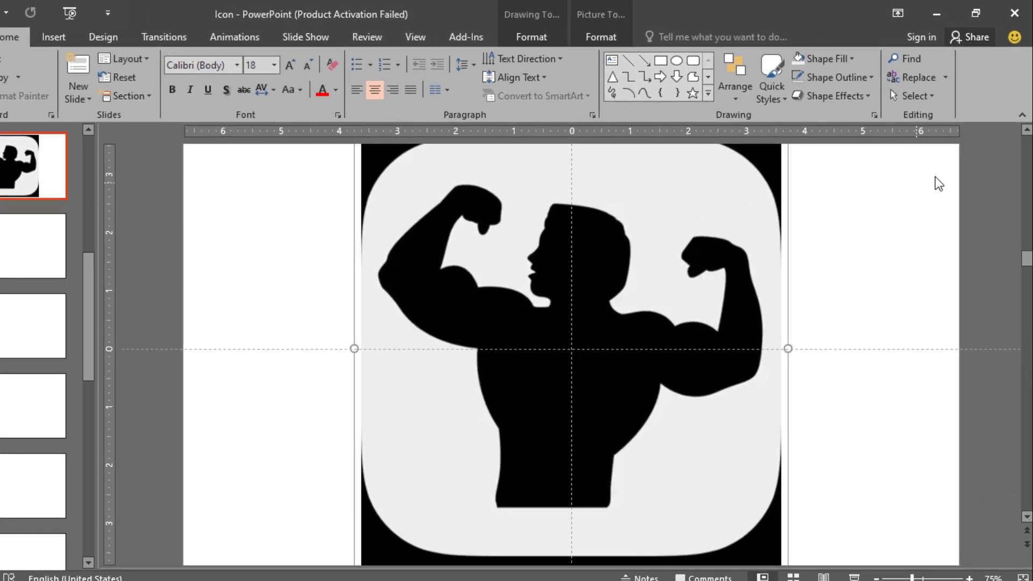
click(1022, 578)
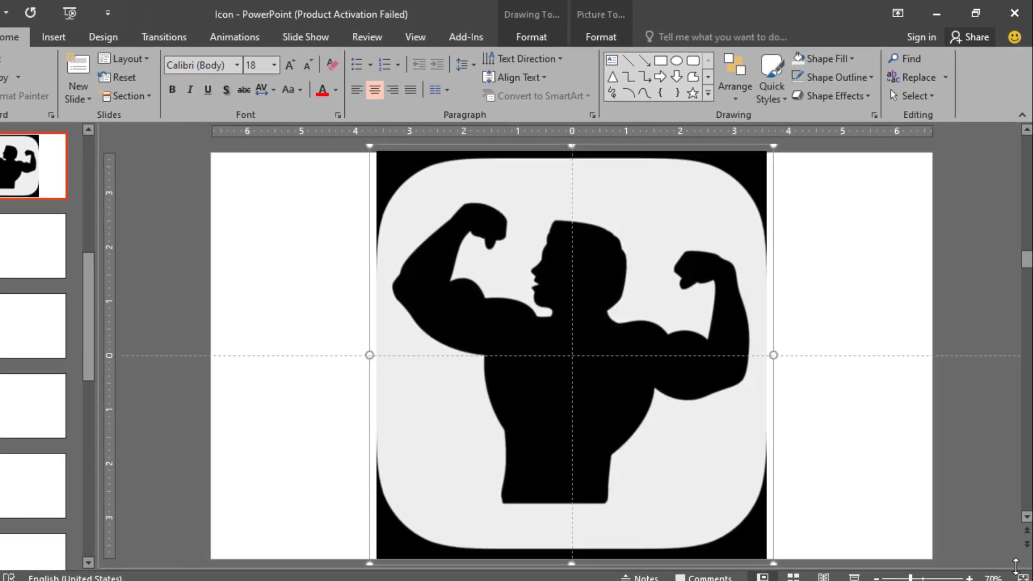
click(969, 578)
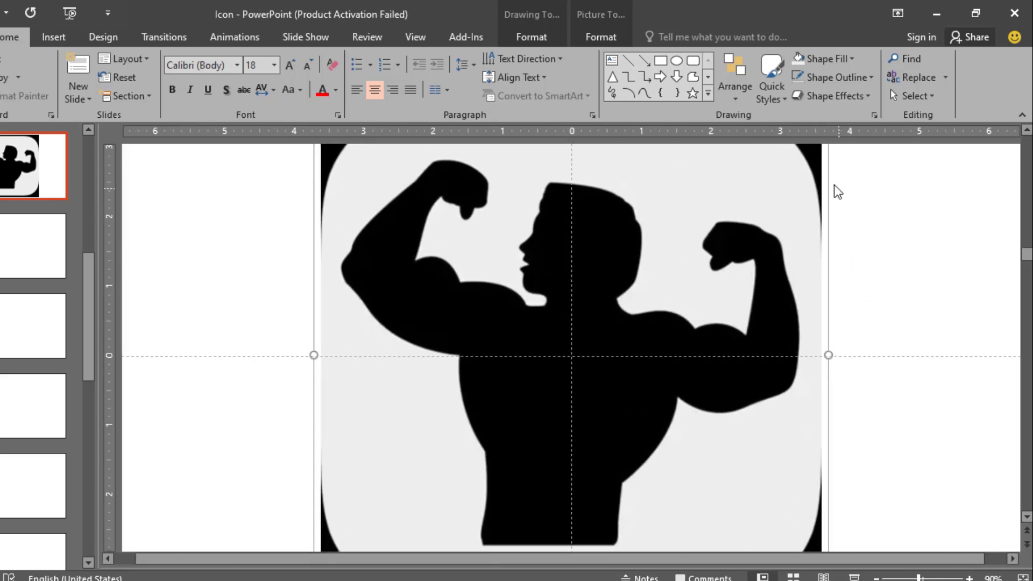
Step: Trace the whole bodybuilder silhouette with a closed Freeform shape, starting and ending at the torso's lower-right corner
click(693, 77)
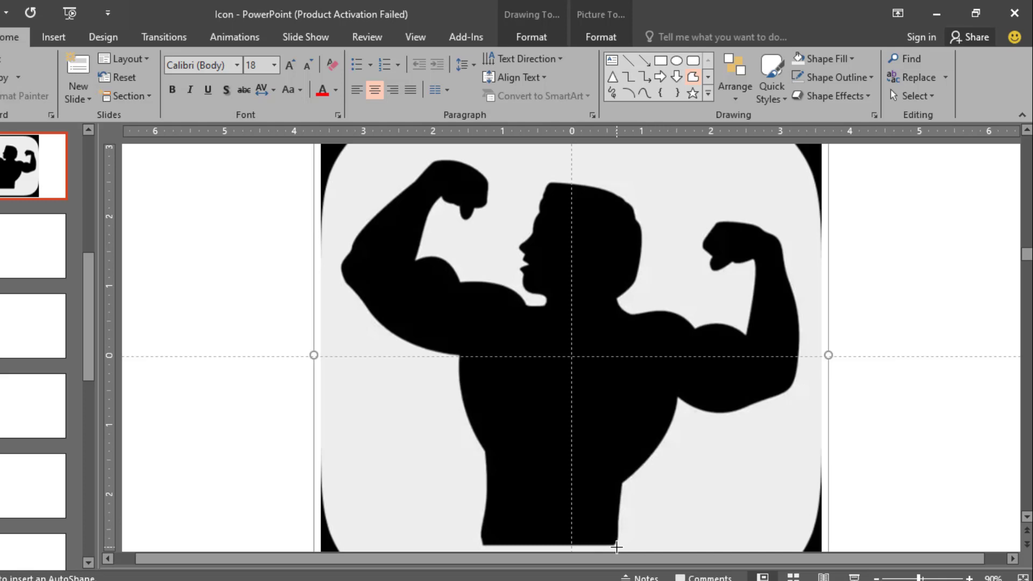
click(616, 545)
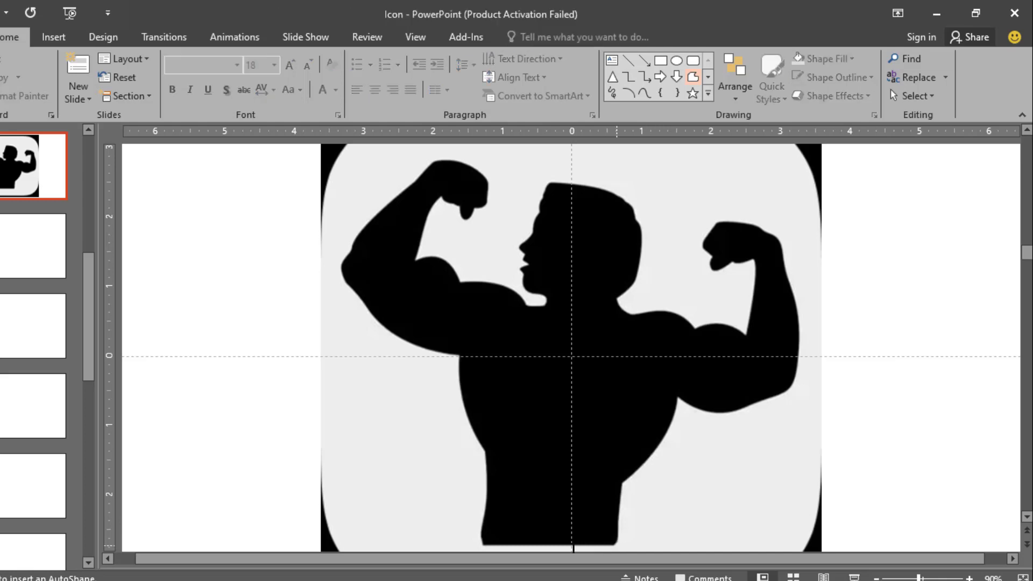
click(481, 545)
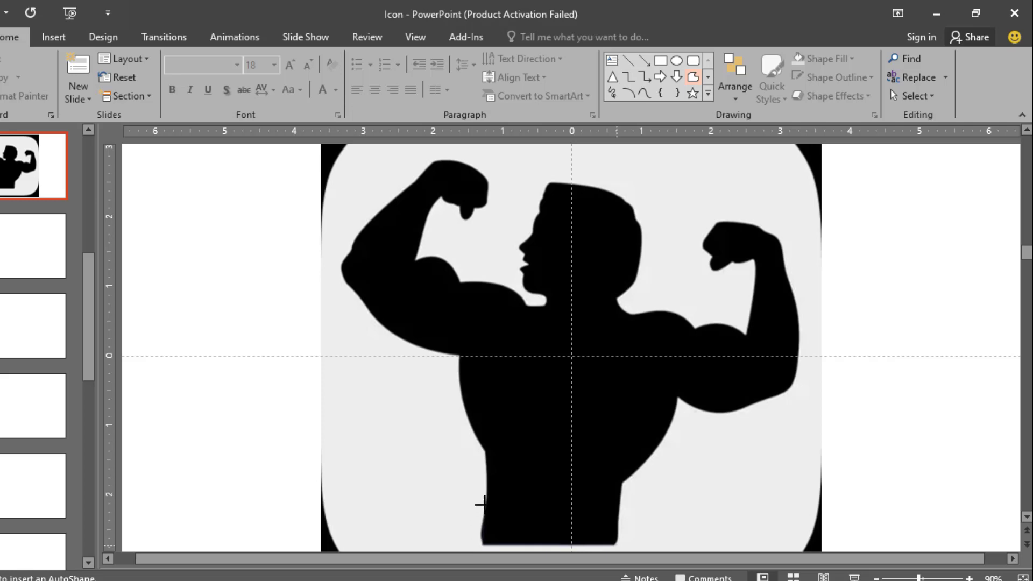
click(483, 451)
click(433, 162)
click(549, 179)
click(640, 252)
click(618, 297)
click(699, 326)
click(744, 332)
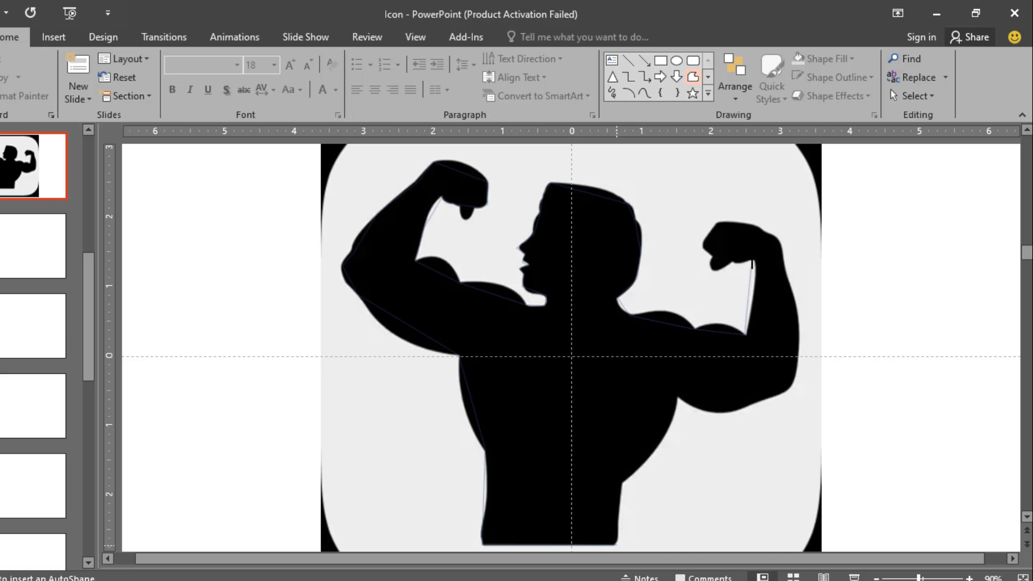
click(752, 263)
click(718, 221)
click(779, 237)
click(799, 315)
click(779, 397)
click(722, 414)
click(677, 401)
click(616, 544)
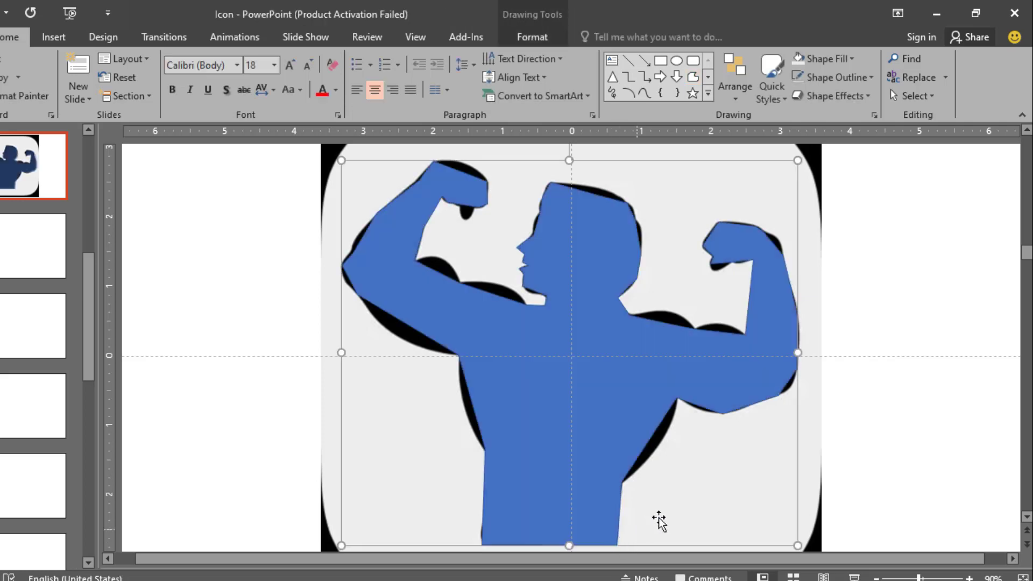
Step: Edit the traced shape's points and curve the right side of the torso to match the silhouette
right_click(572, 395)
click(614, 222)
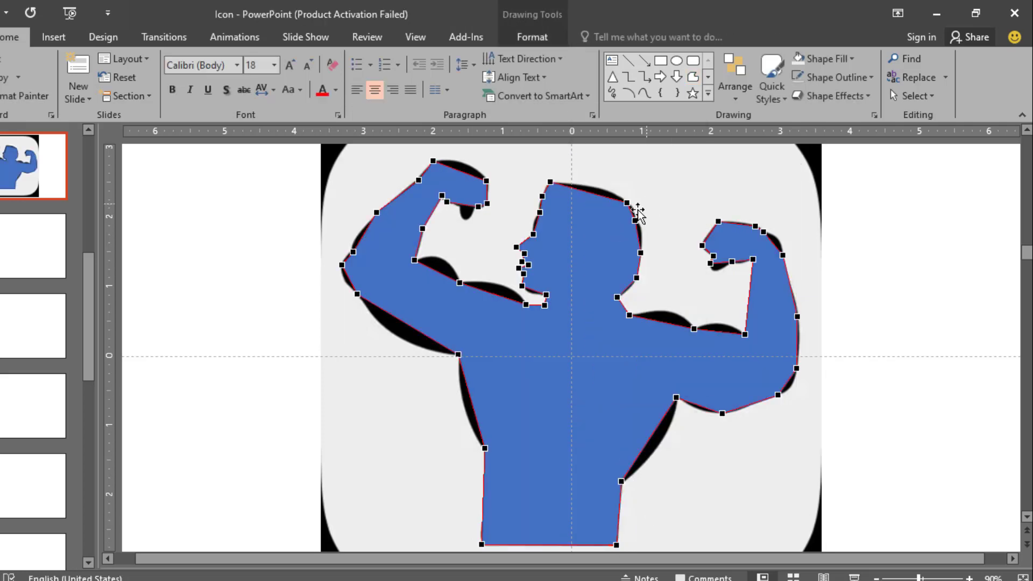
click(676, 398)
drag(657, 426, 640, 464)
click(621, 481)
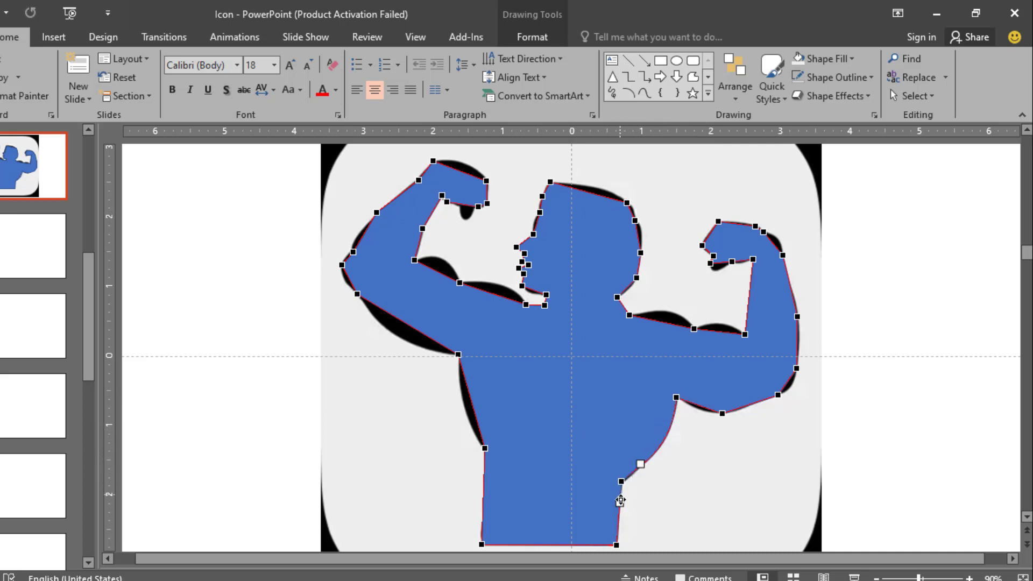
Step: Curve the underside of the right upper arm and round the elbow to cover the silhouette
click(722, 413)
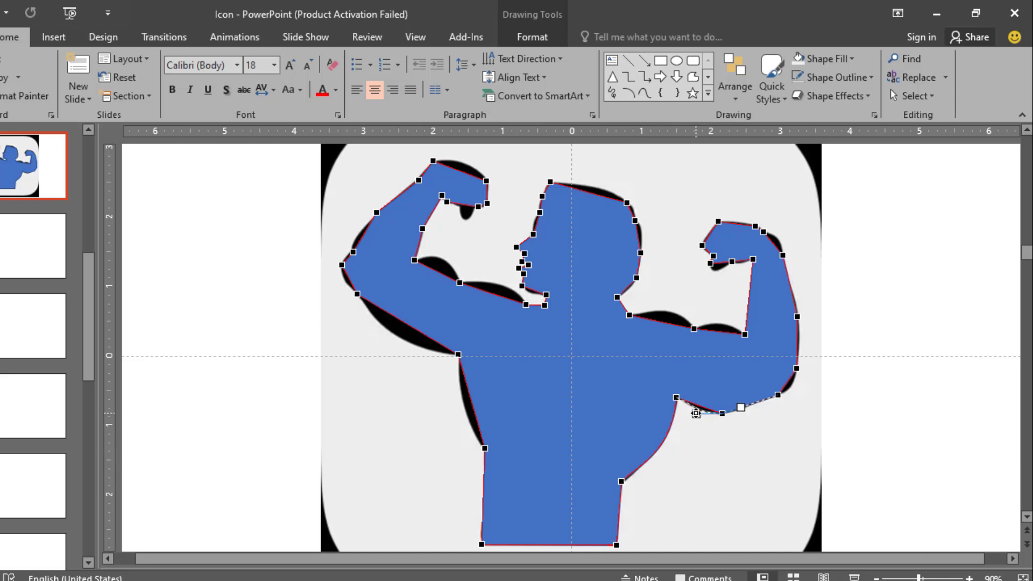
scroll(766, 396, up, 3)
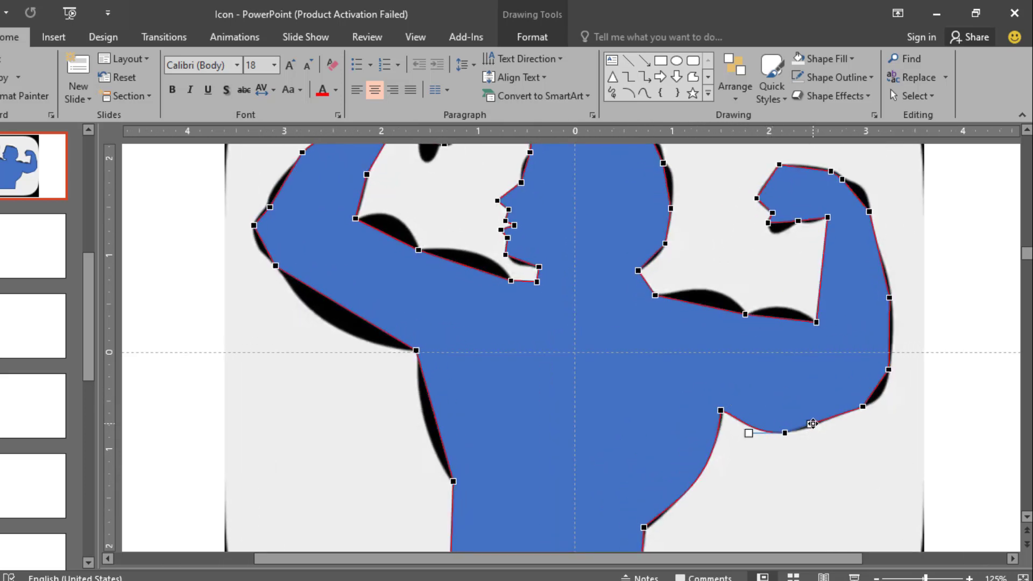
drag(813, 424, 886, 388)
drag(888, 347, 895, 337)
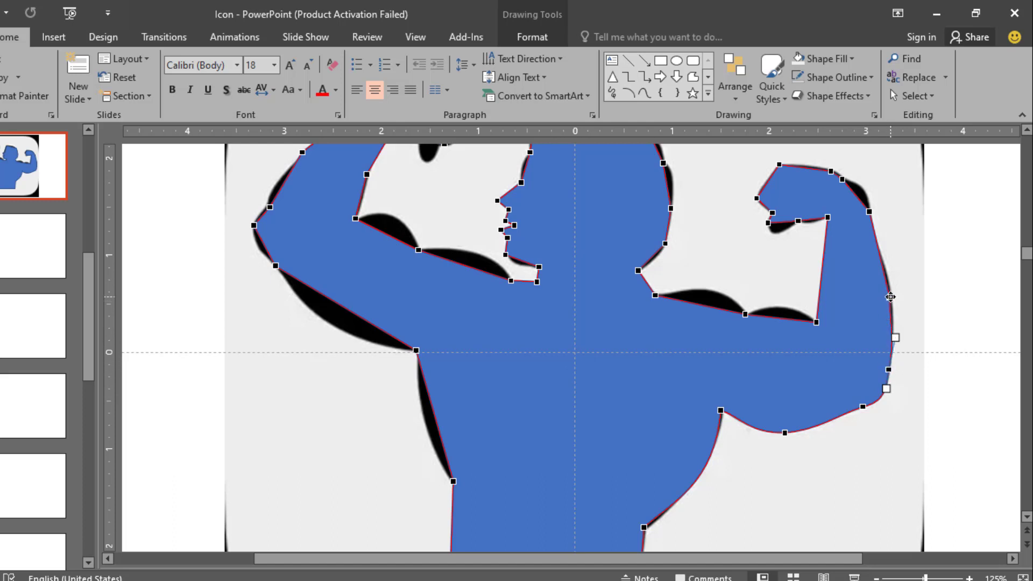
Step: Adjust the curve handles along the outer edge of the right forearm up to the wrist
drag(891, 297, 894, 320)
drag(883, 266, 876, 265)
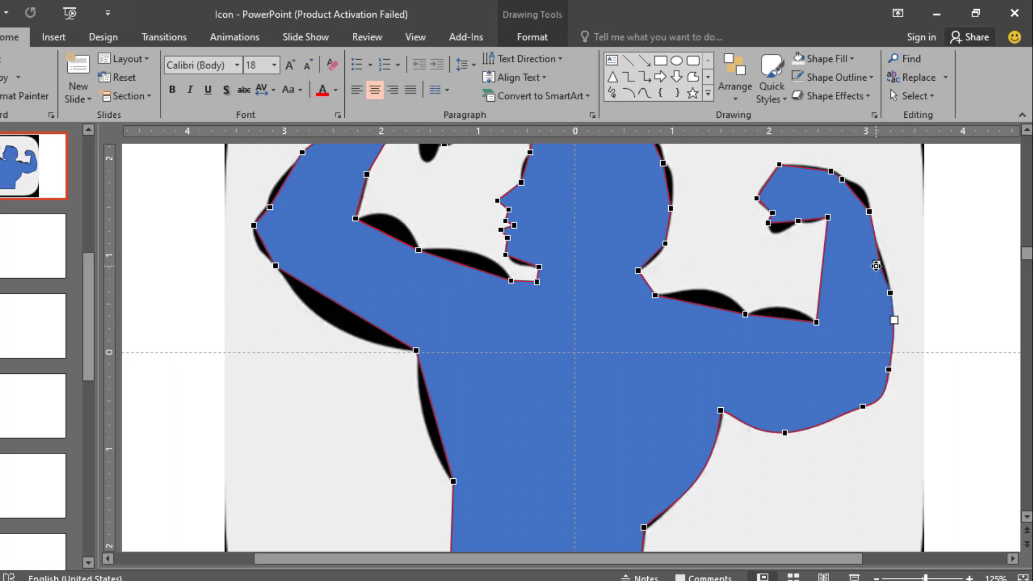
click(869, 213)
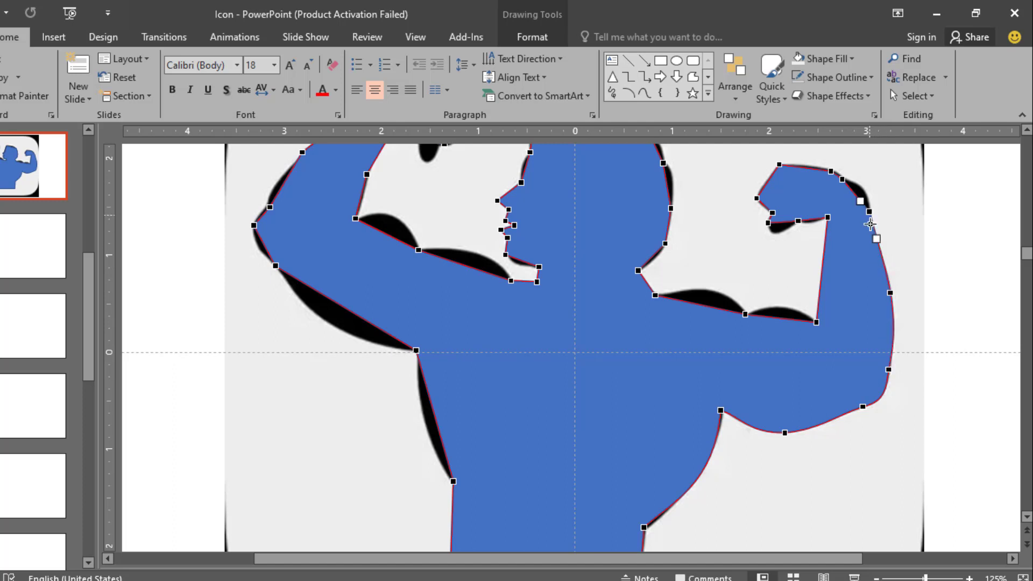
drag(877, 238, 872, 239)
Step: Curve the back of the right wrist and the top and front of the right fist to match the picture
click(842, 180)
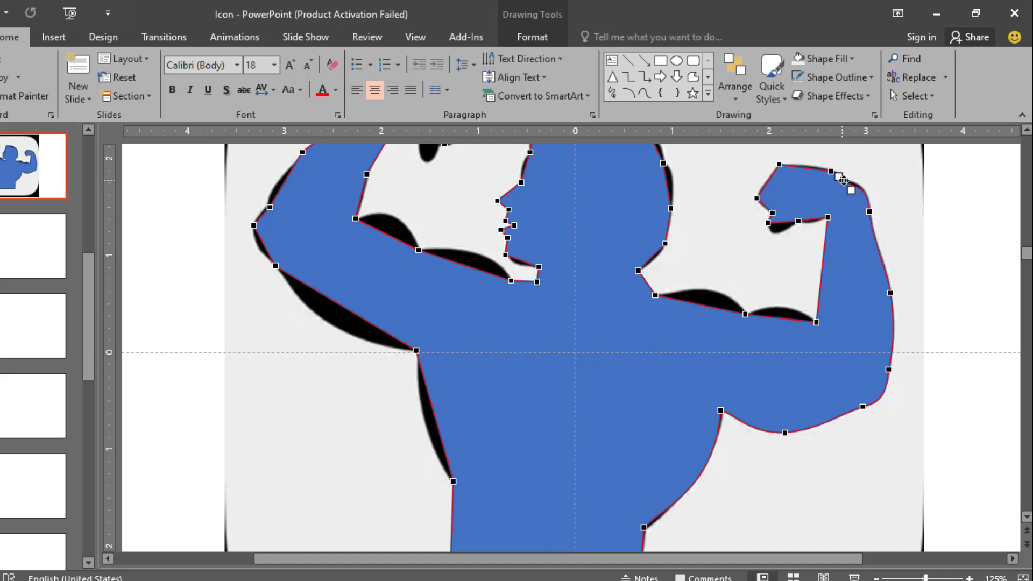
drag(851, 190, 806, 163)
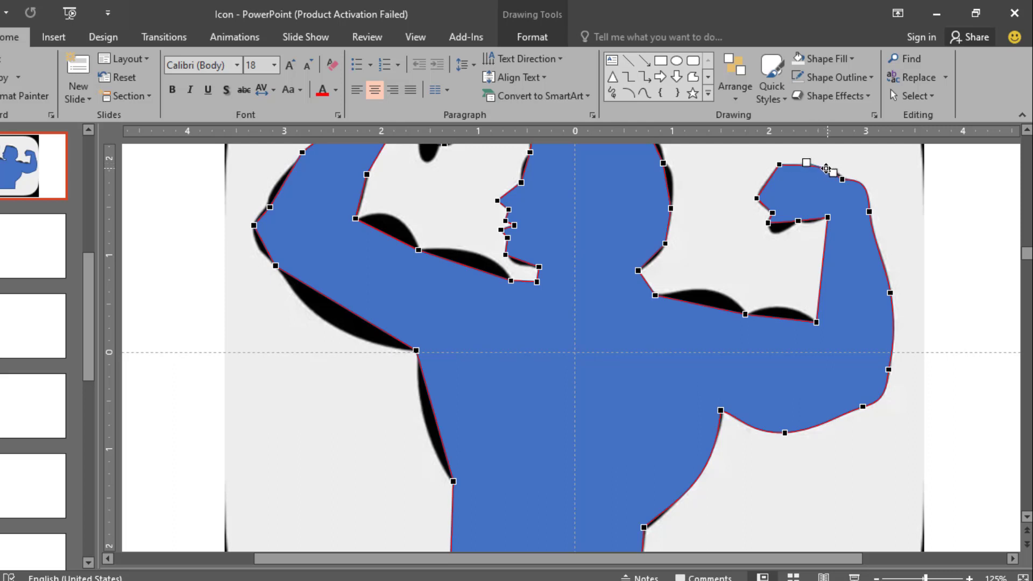
click(779, 165)
drag(772, 175, 766, 175)
click(757, 198)
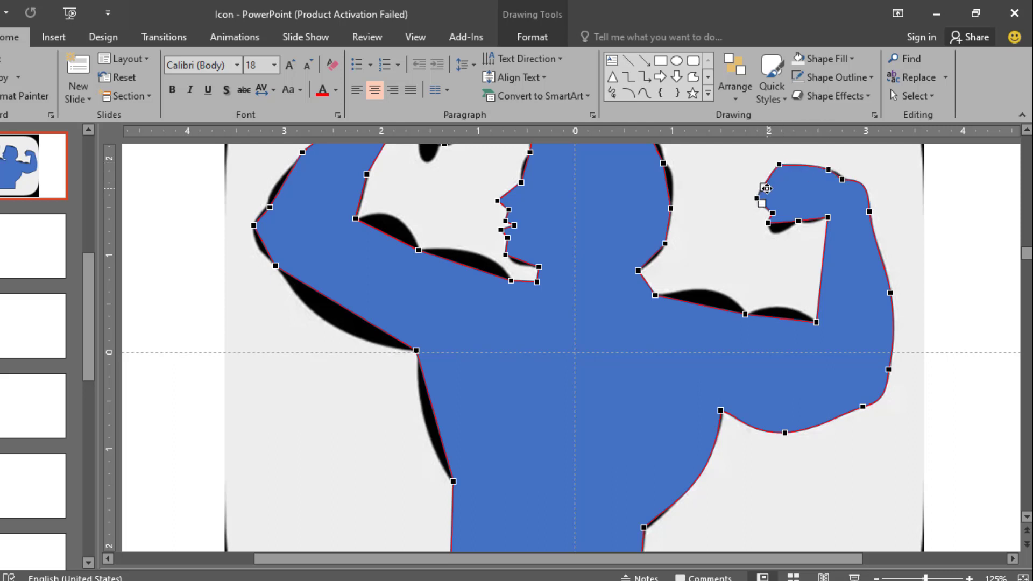
Step: Curve the underside of the right fist around the thumb and finish this round of point editing
click(769, 223)
drag(778, 222, 811, 228)
click(827, 218)
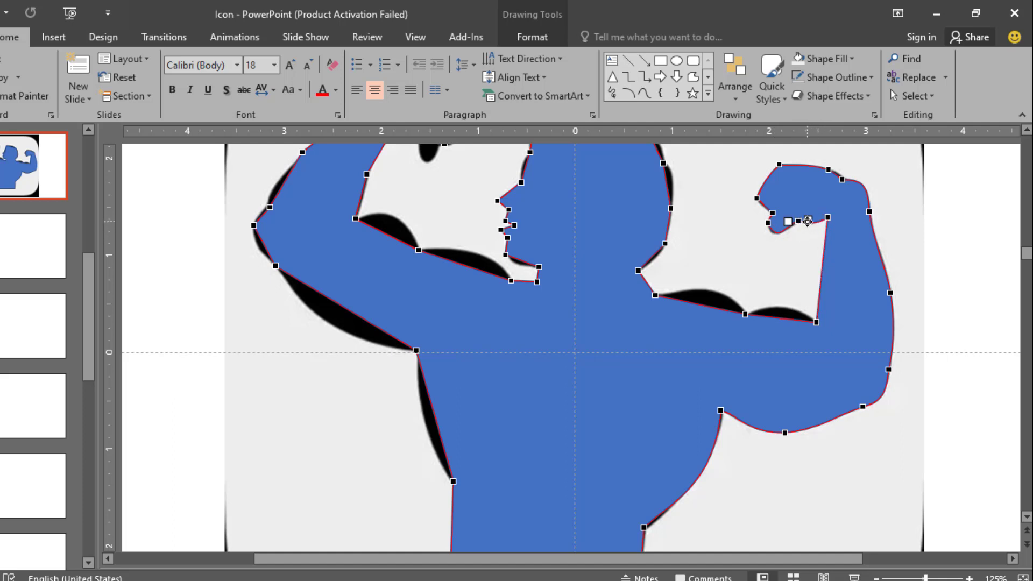
click(893, 201)
click(858, 203)
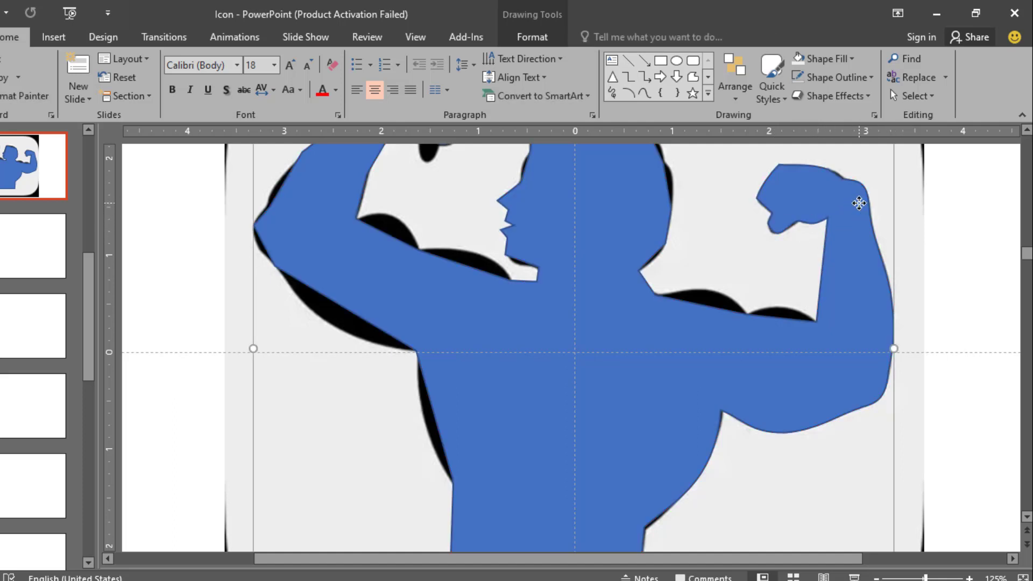
Step: Resume editing the shape's points and arch the tops of the right biceps and right shoulder
right_click(800, 188)
click(620, 260)
right_click(679, 359)
click(684, 350)
right_click(671, 354)
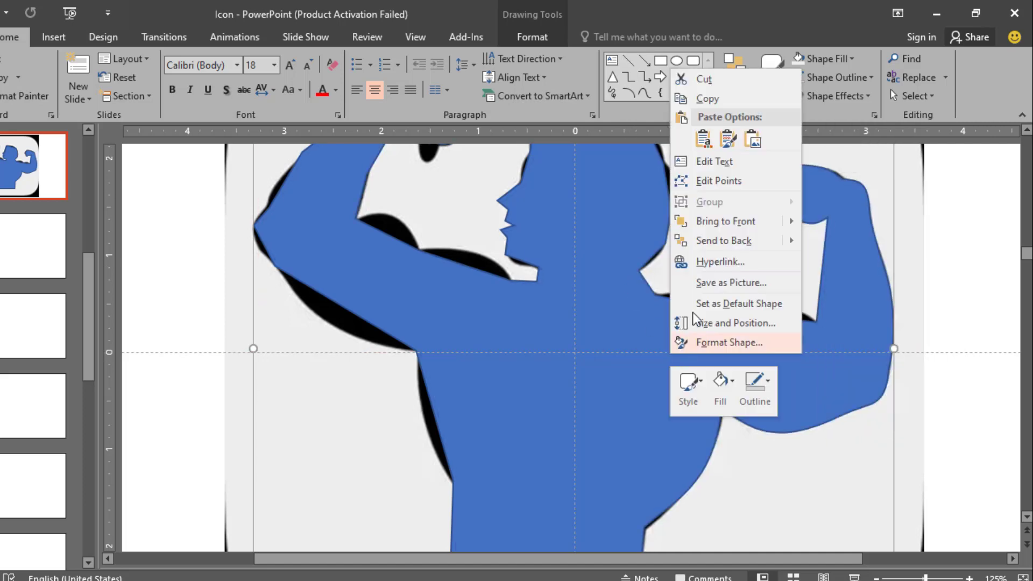
click(720, 181)
drag(773, 318, 806, 313)
click(747, 315)
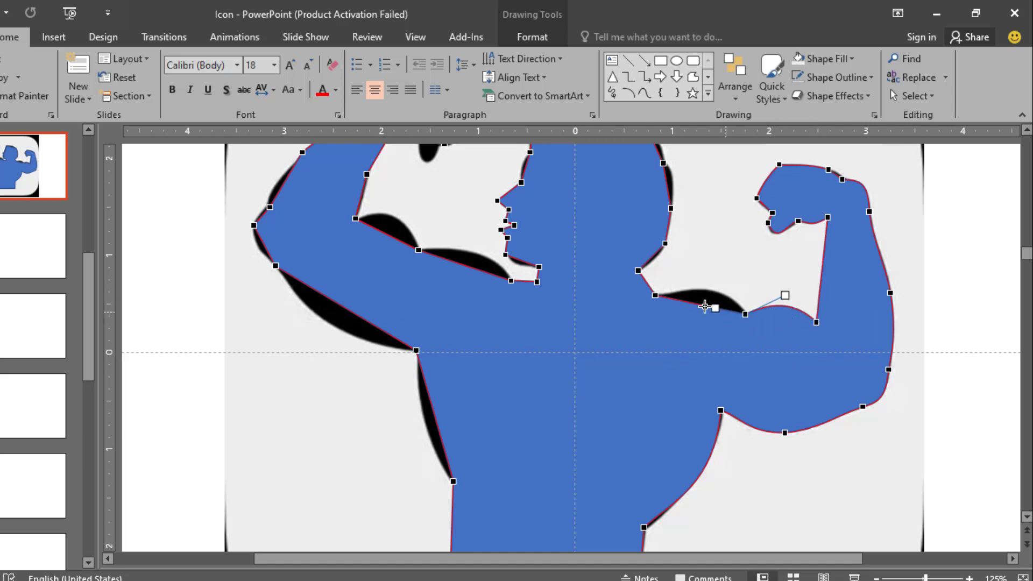
drag(715, 300, 662, 267)
Step: Curve the right side of the neck and the back of the head to follow the silhouette
click(656, 296)
click(665, 243)
click(671, 208)
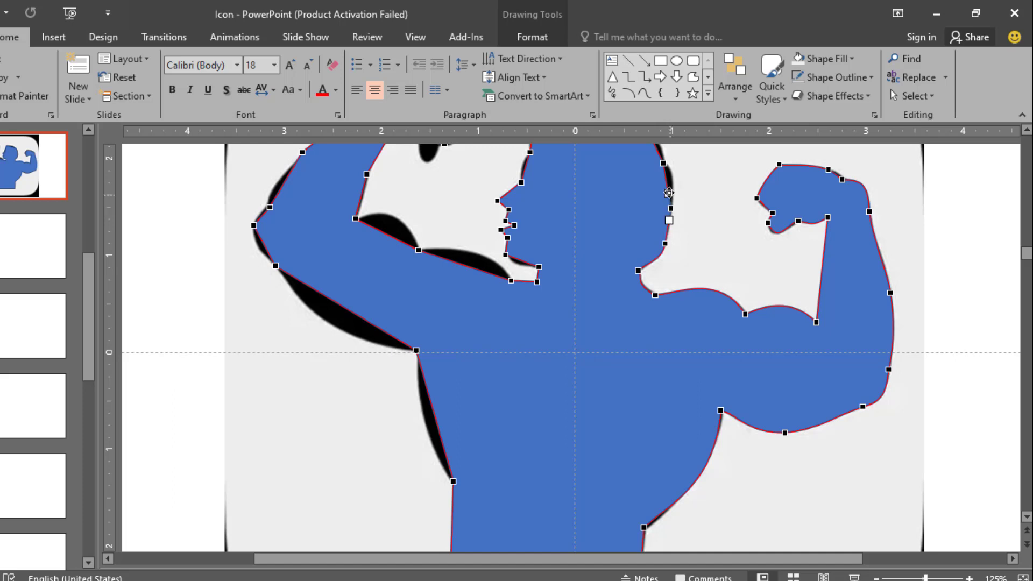
mouse_move(675, 179)
mouse_down()
mouse_move(663, 162)
mouse_move(670, 185)
mouse_move(676, 169)
mouse_up()
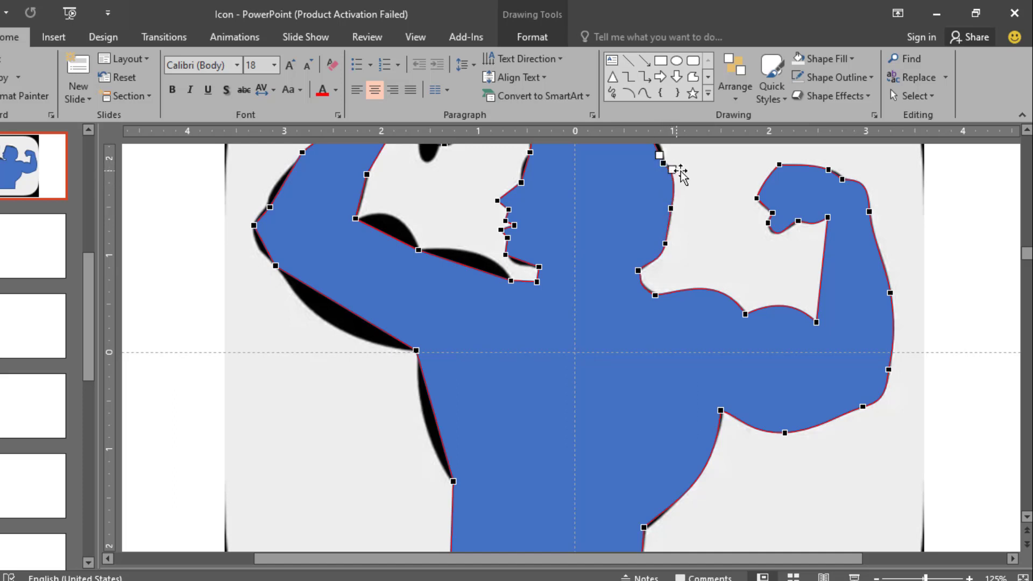
Step: Curve the upper back and top of the head over the hair outline and leave point editing
scroll(720, 216, up, 3)
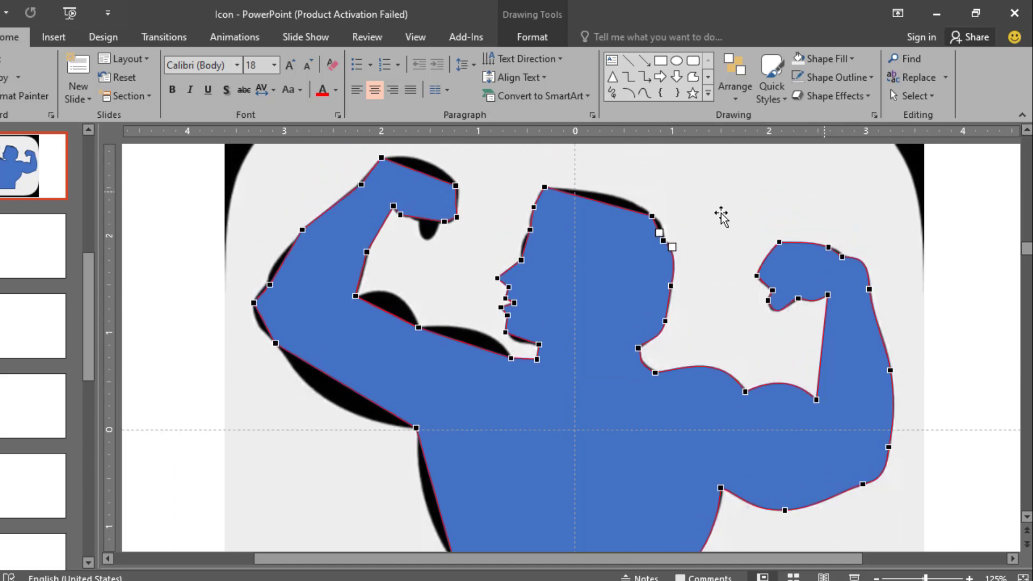
drag(657, 230, 659, 219)
drag(648, 214, 581, 189)
click(545, 186)
click(653, 216)
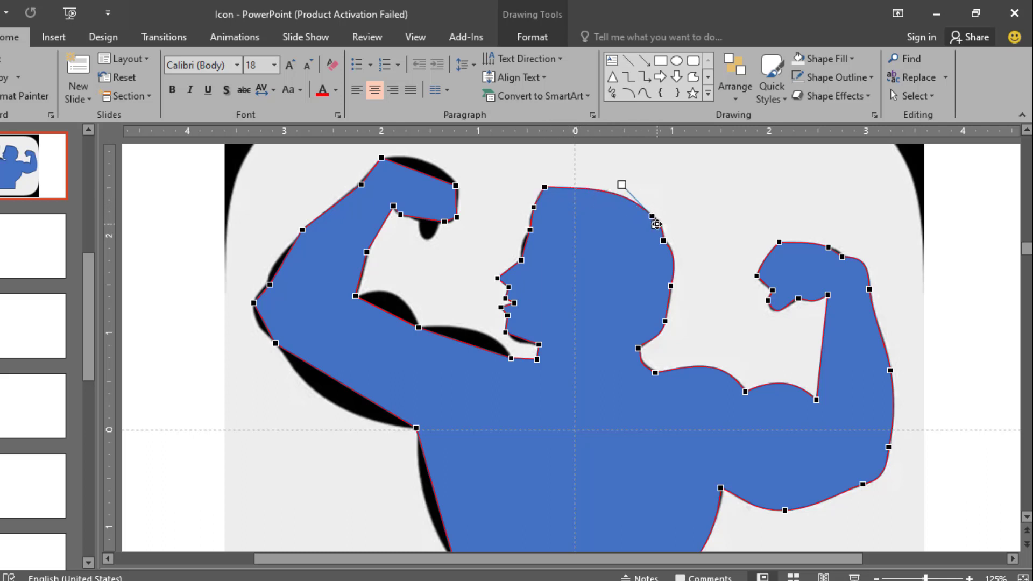
click(687, 201)
Step: Reopen the shape's points for editing and curve the forehead and jaw edges of the face
right_click(626, 231)
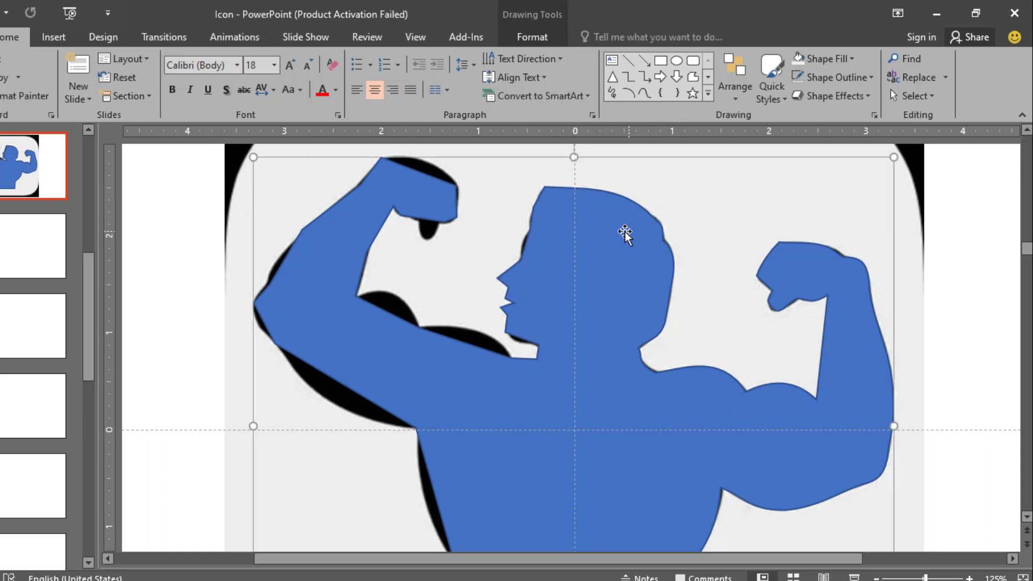
click(663, 340)
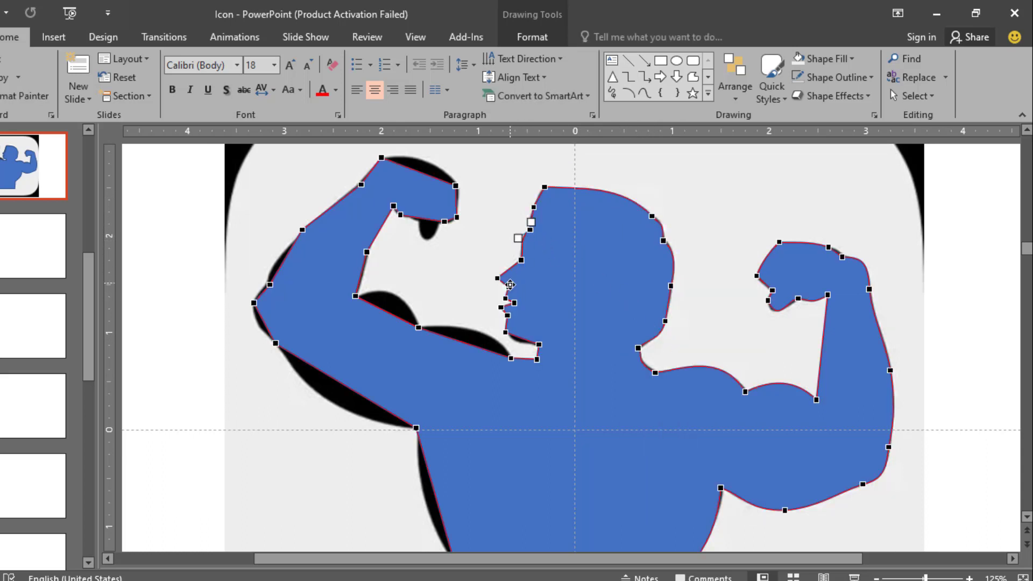
click(508, 331)
click(536, 357)
Step: Arch the tops of the left shoulder and left biceps to match the silhouette
mouse_move(538, 352)
mouse_down()
mouse_move(552, 356)
mouse_move(482, 323)
mouse_move(484, 307)
mouse_move(437, 326)
mouse_move(406, 278)
mouse_move(372, 290)
mouse_up()
click(511, 357)
click(419, 326)
click(356, 296)
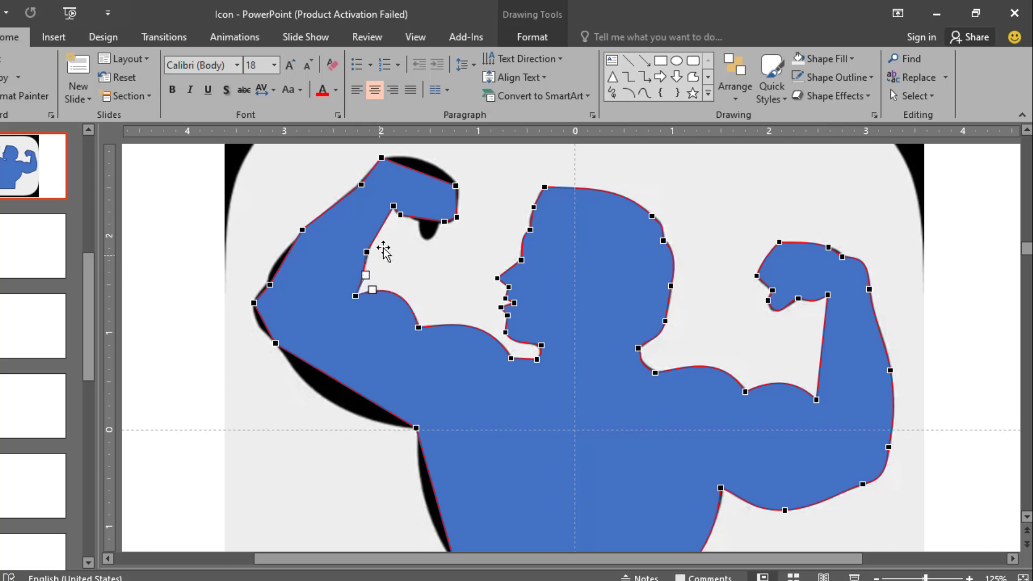
Step: Curve the inner edge of the left forearm and round the top of the left fist
click(392, 207)
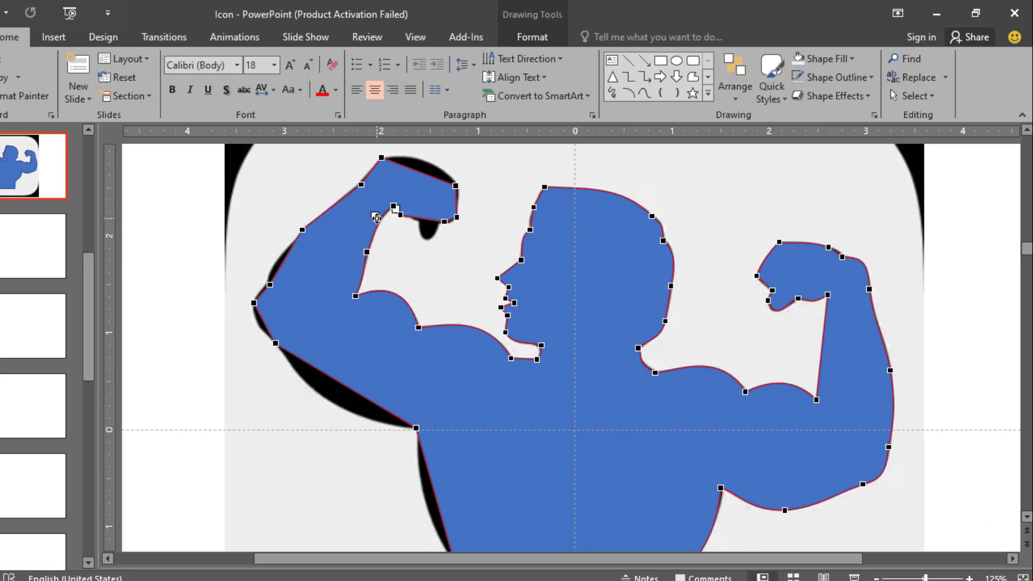
drag(377, 215, 376, 215)
click(400, 215)
click(455, 185)
drag(438, 180, 435, 156)
click(380, 159)
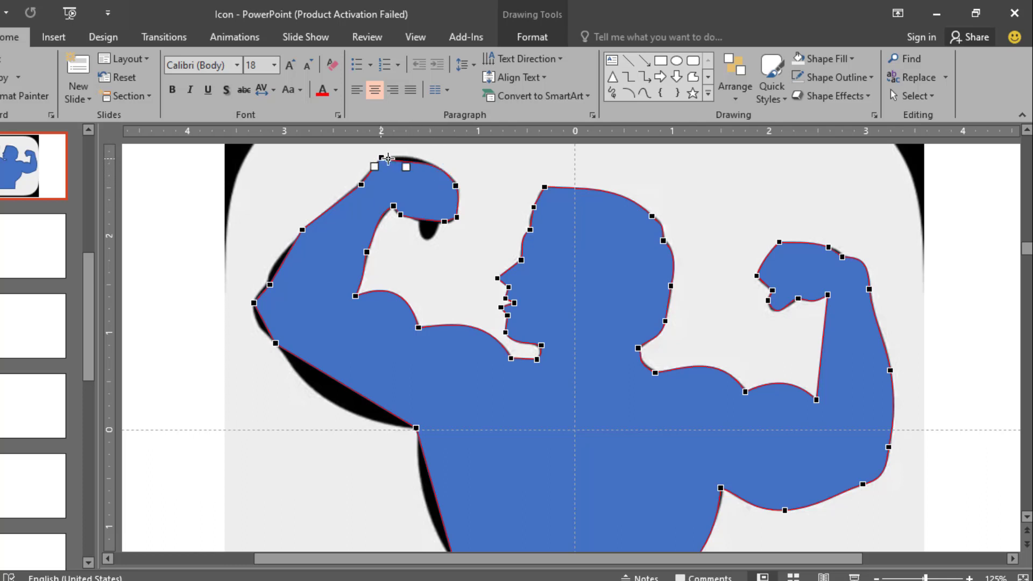
drag(409, 154, 408, 155)
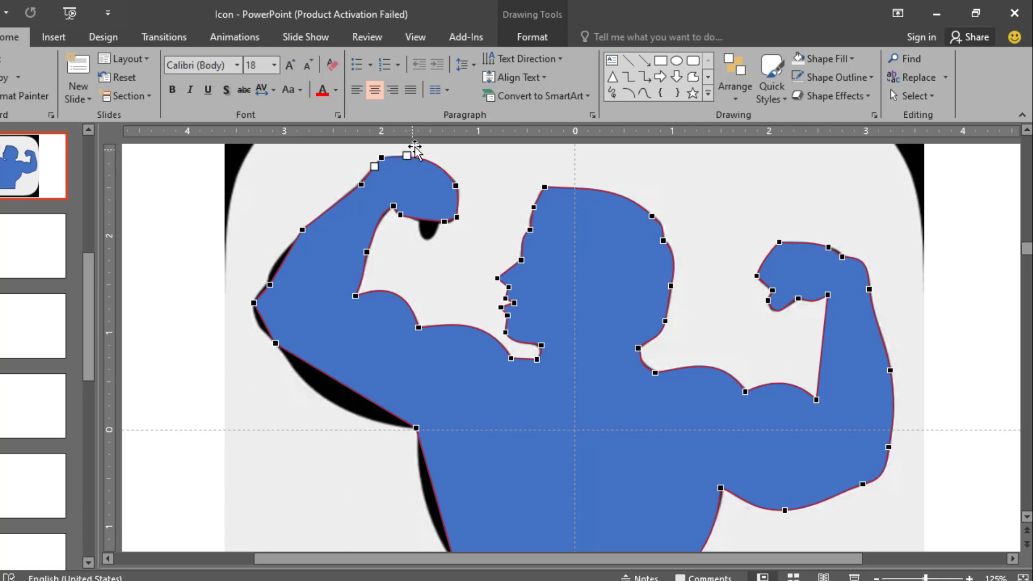
Step: Curve the outer left forearm and round the left elbow along the silhouette's edge
drag(300, 230, 266, 285)
click(255, 303)
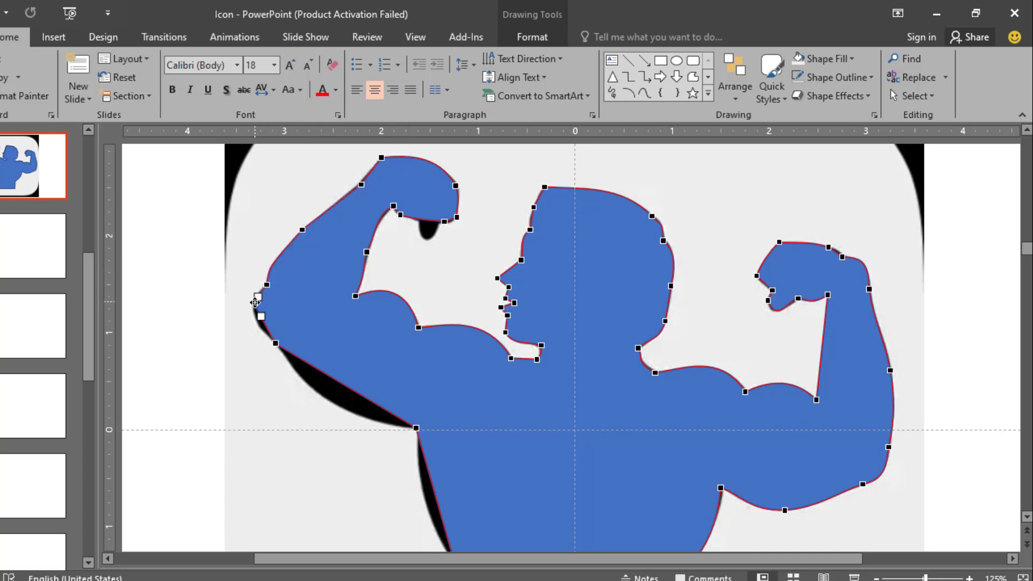
drag(260, 320, 248, 334)
Step: Curve the underside of the left upper arm from the elbow to the armpit to match the silhouette
click(275, 344)
drag(321, 371, 313, 384)
click(416, 427)
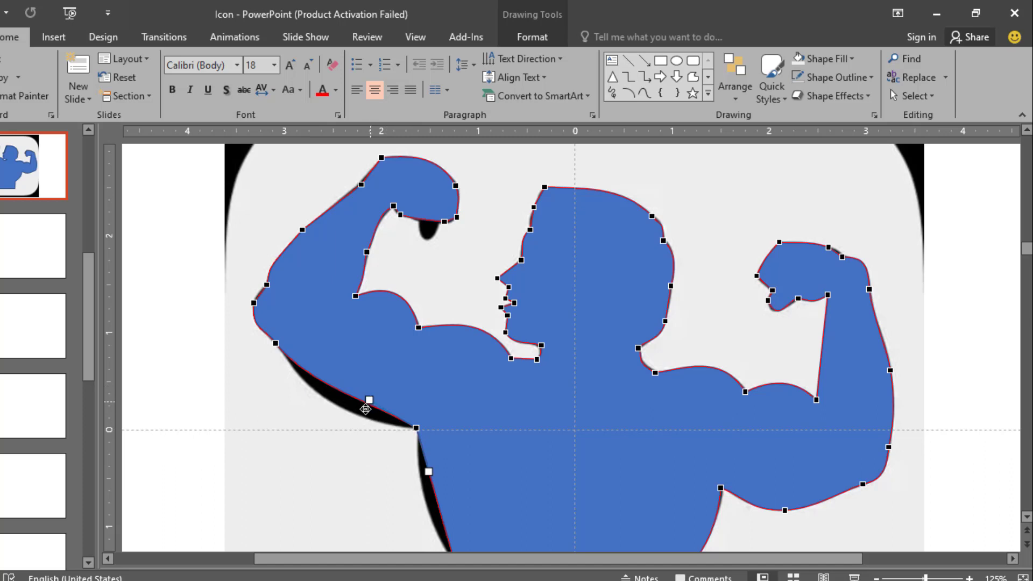
drag(365, 409, 315, 409)
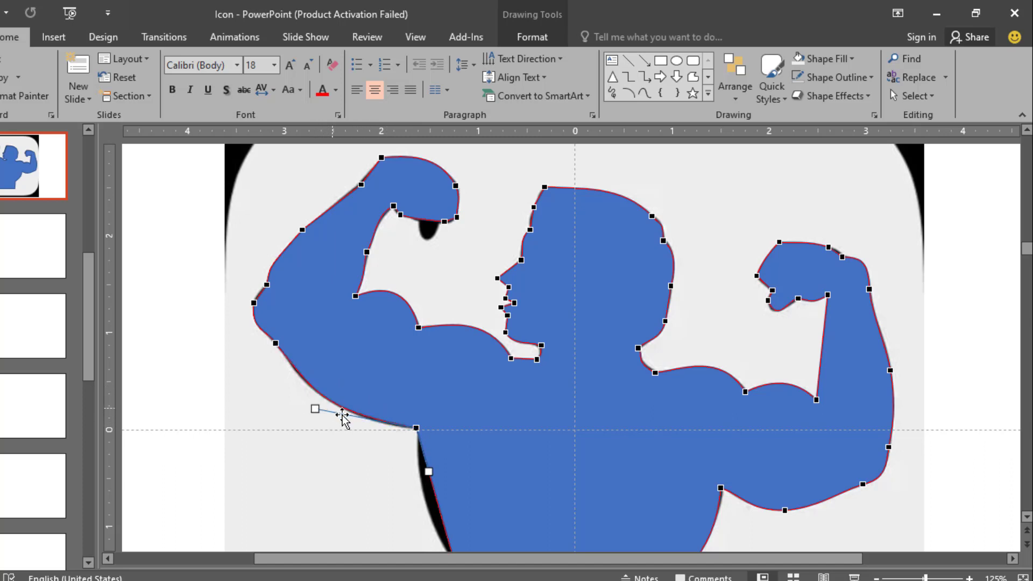
Step: Curve the torso's left edge below the armpit to match the picture and finish editing the points
mouse_move(428, 472)
mouse_down()
mouse_move(418, 491)
mouse_move(423, 480)
mouse_up()
scroll(426, 478, down, 1)
click(453, 520)
click(401, 466)
scroll(429, 425, down, 1)
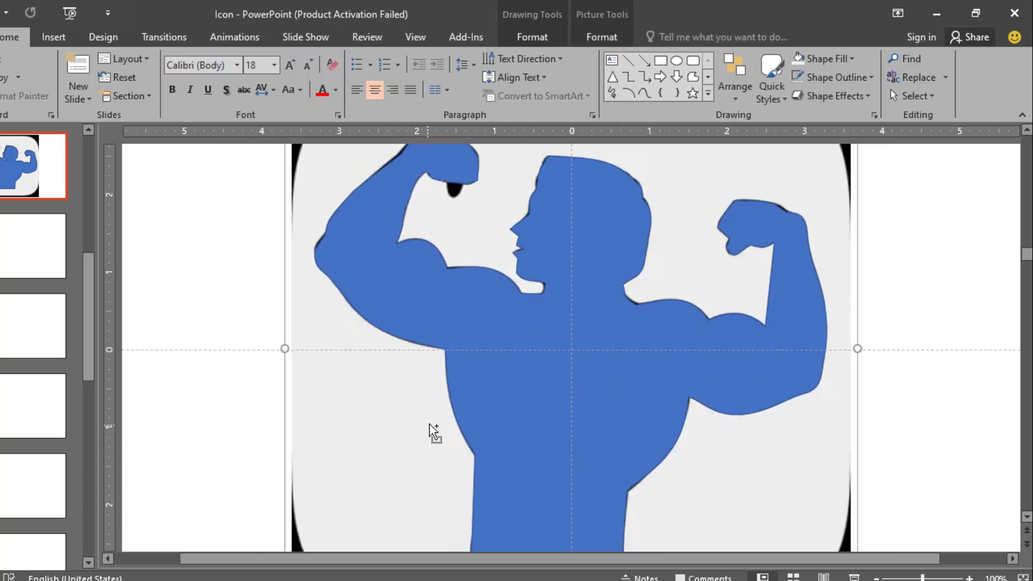
scroll(433, 430, down, 3)
scroll(516, 258, up, 3)
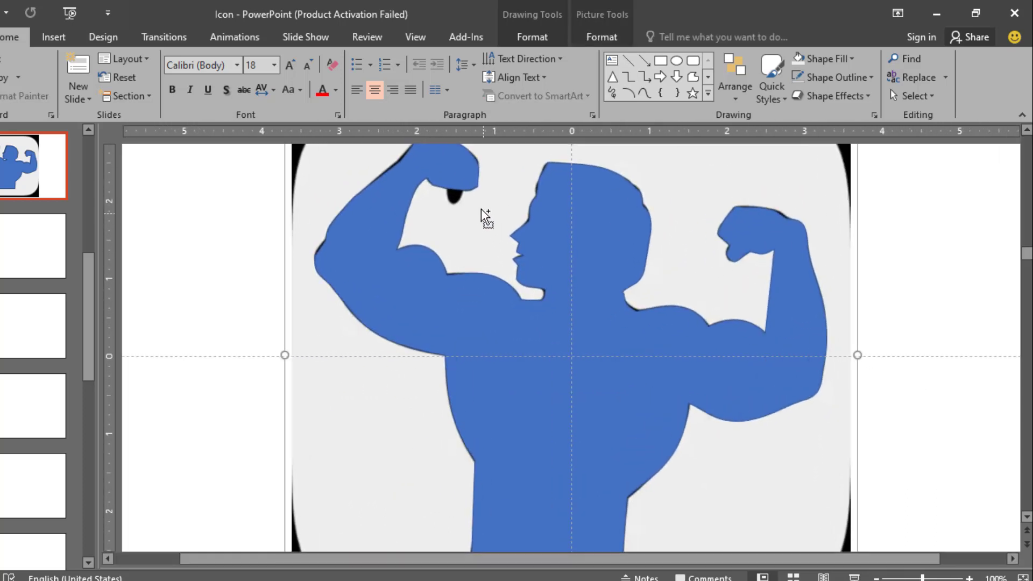
click(468, 173)
click(969, 241)
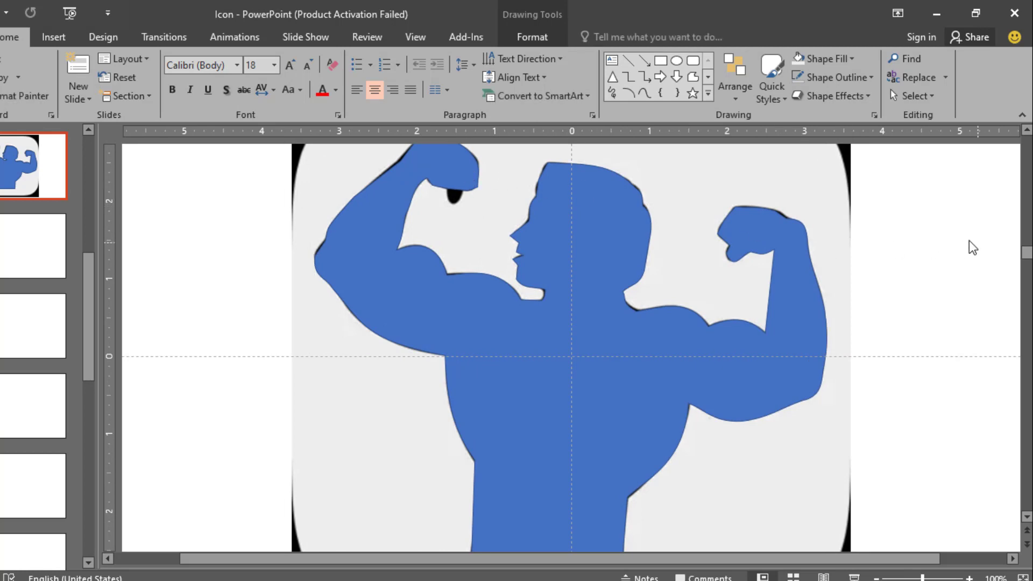
Step: Draw a narrow rounded shape over the uncovered black thumb beneath the left fist
click(693, 76)
mouse_move(666, 203)
mouse_down()
mouse_move(698, 267)
mouse_move(708, 237)
mouse_move(511, 185)
mouse_move(455, 158)
mouse_up()
scroll(456, 159, up, 3)
mouse_move(462, 228)
mouse_down()
mouse_move(484, 230)
mouse_move(467, 238)
mouse_move(469, 218)
mouse_move(464, 237)
mouse_up()
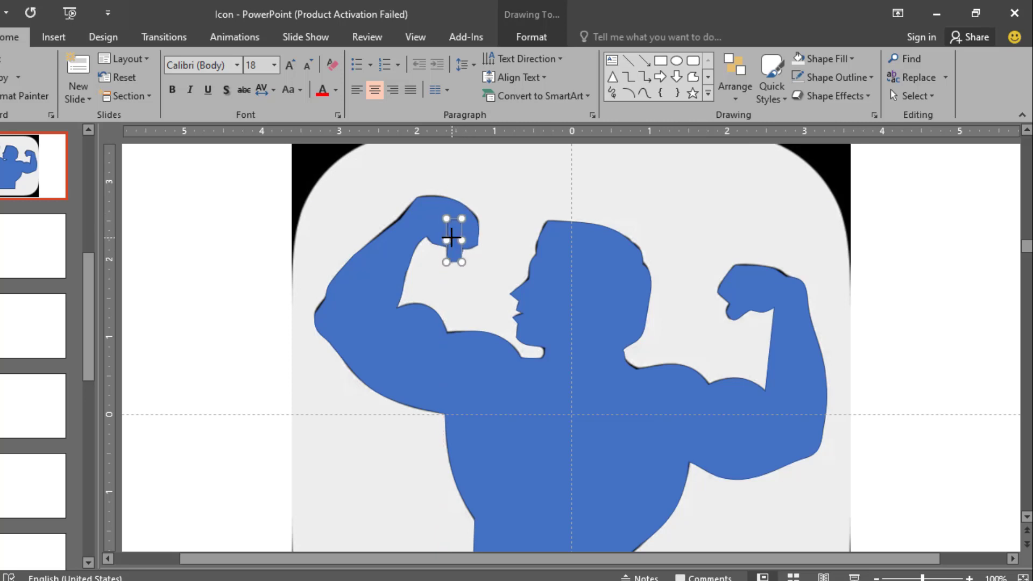
Step: Unite the small thumb shape and the body silhouette into a single shape
shift+click(438, 224)
click(514, 38)
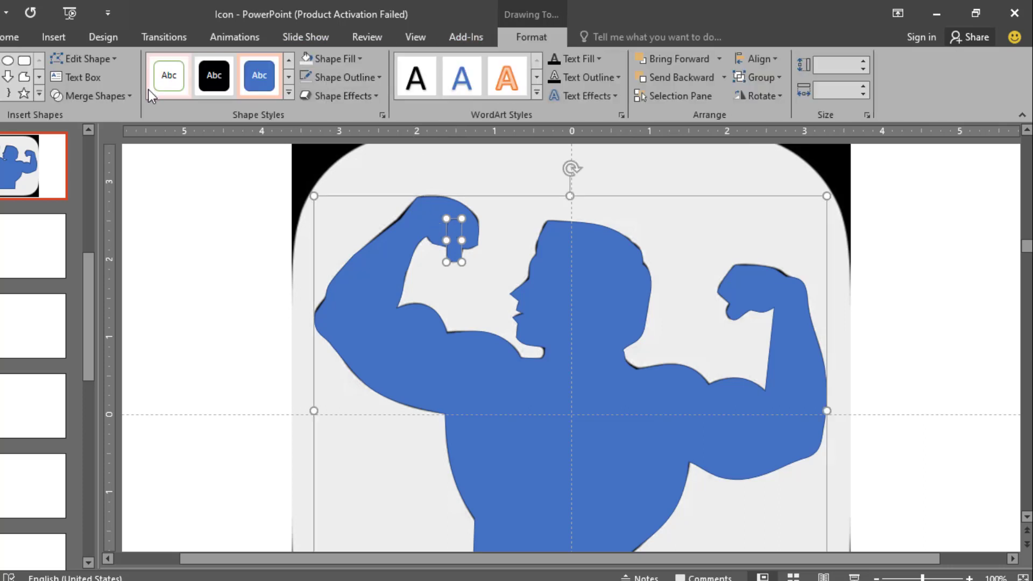
click(89, 96)
click(114, 109)
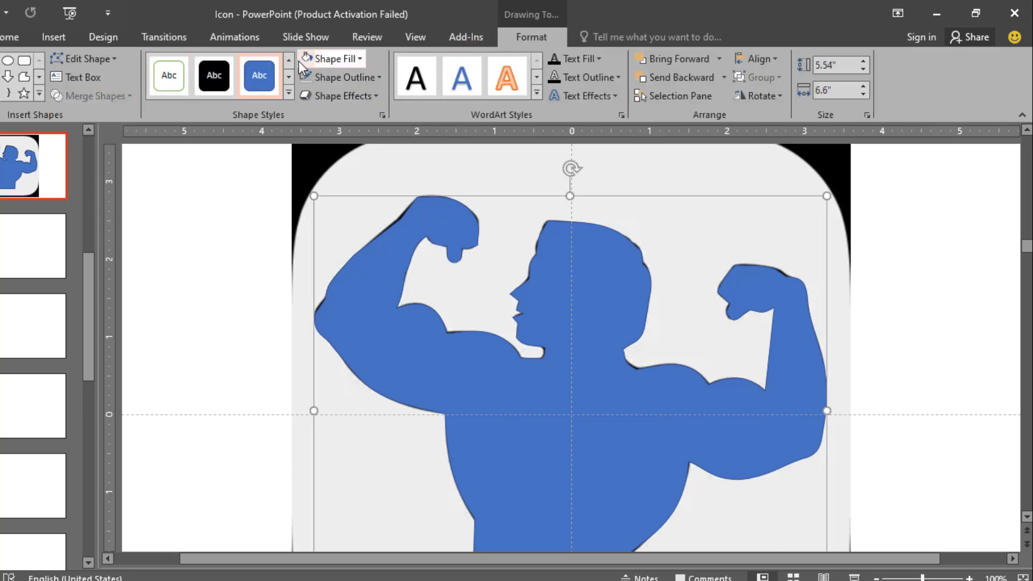
Step: Fill the merged silhouette with black and move it to the right, off the body in the source picture
click(359, 58)
click(317, 93)
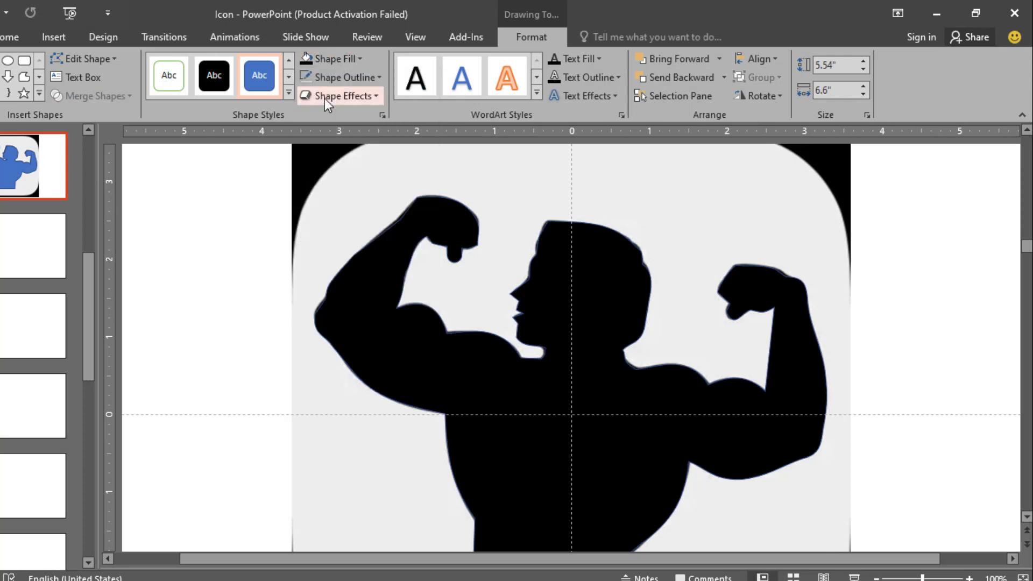
scroll(407, 200, down, 3)
scroll(407, 200, down, 1)
ctrl+drag(526, 350, 738, 369)
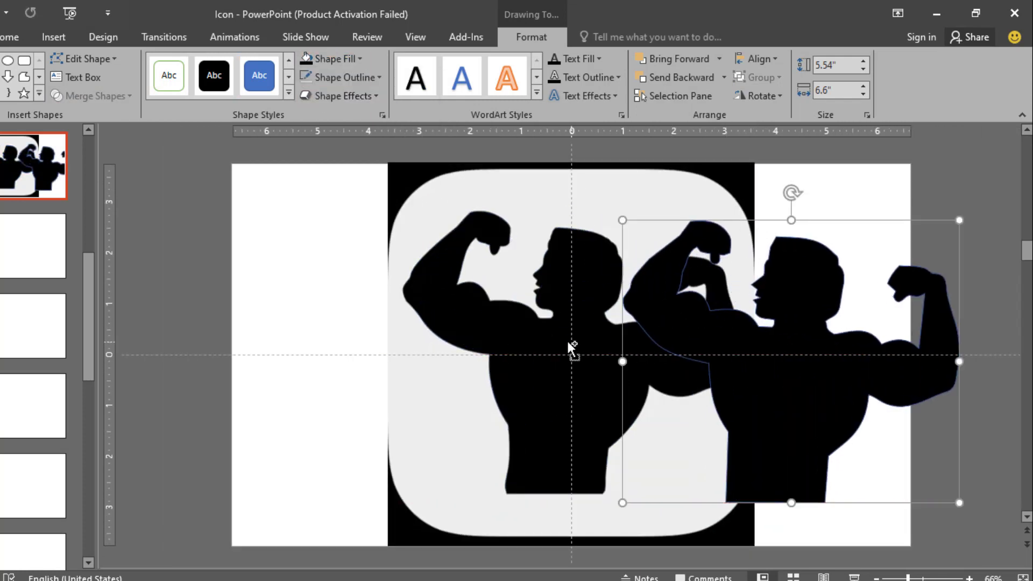
Step: Move the source picture to the left half of the slide and scale it down
scroll(572, 351, down, 3)
drag(545, 333, 468, 333)
scroll(662, 314, up, 4)
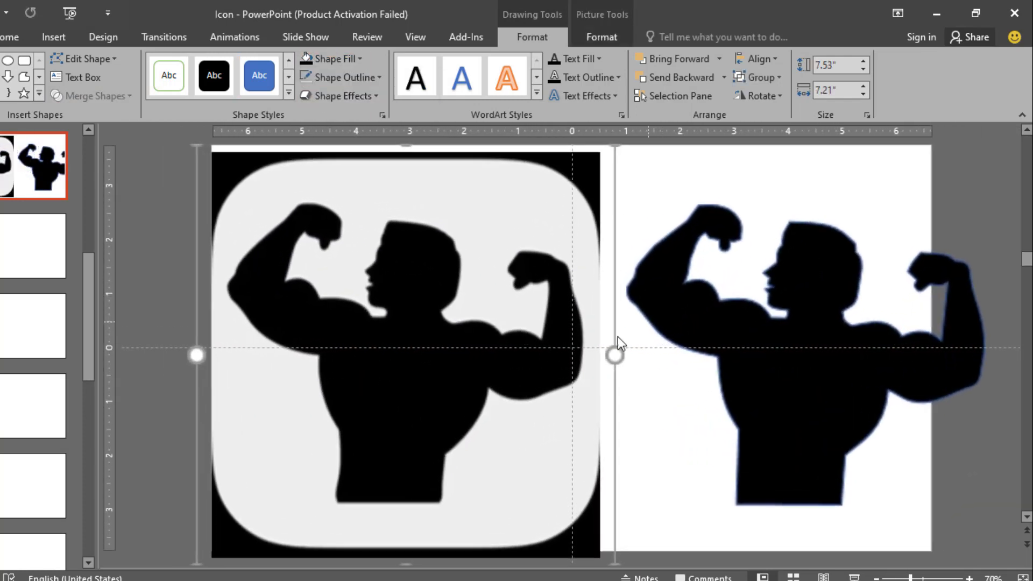
drag(608, 145, 452, 312)
drag(389, 348, 432, 260)
Step: Scale the traced silhouette down to 4.66" high by 5.55" wide and place it in the slide's right half beside the picture
drag(699, 330, 586, 317)
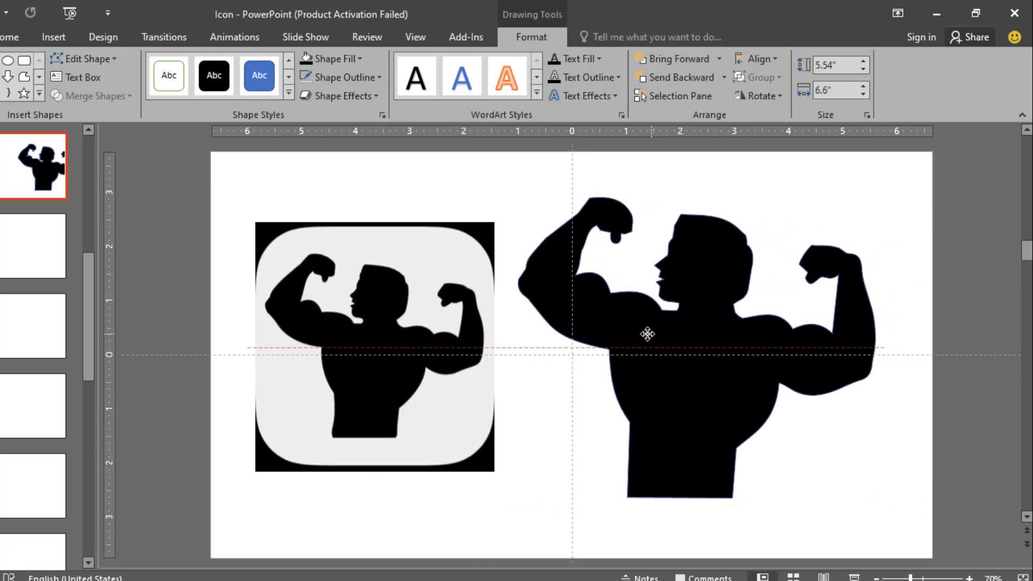
drag(867, 199, 815, 244)
drag(670, 319, 721, 303)
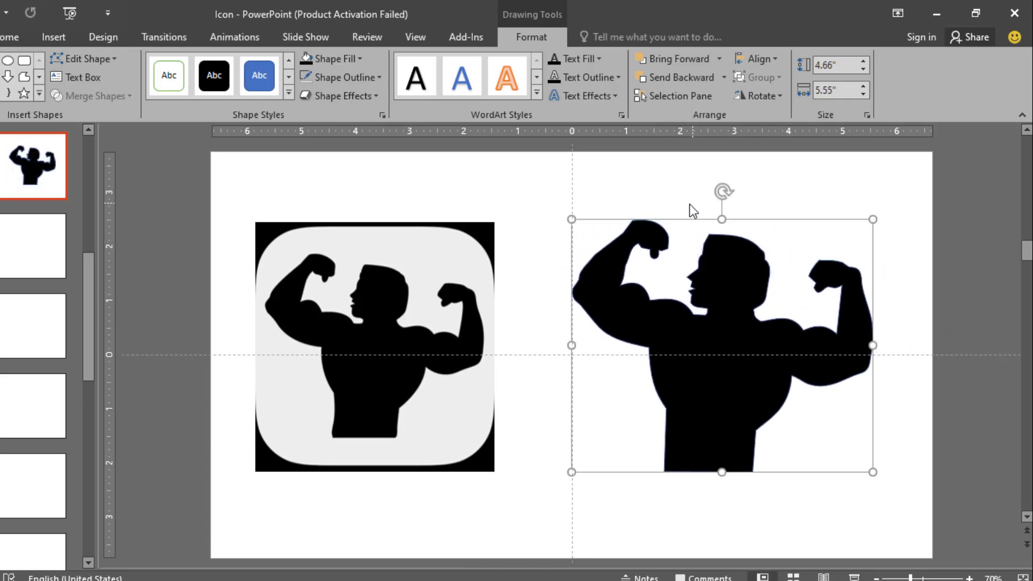
Step: Remove the outline from the traced black silhouette
click(379, 77)
click(344, 252)
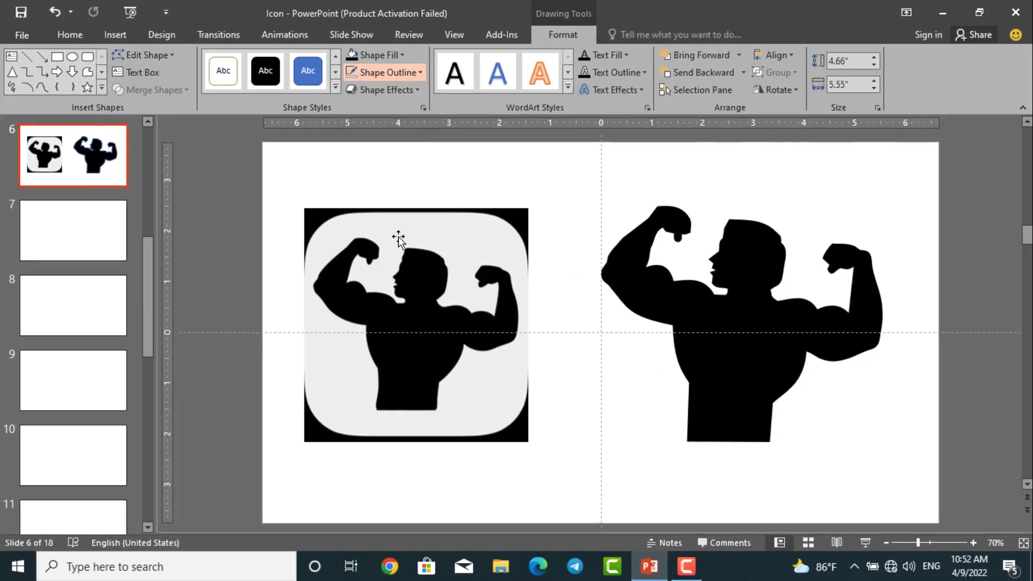
click(528, 191)
click(748, 278)
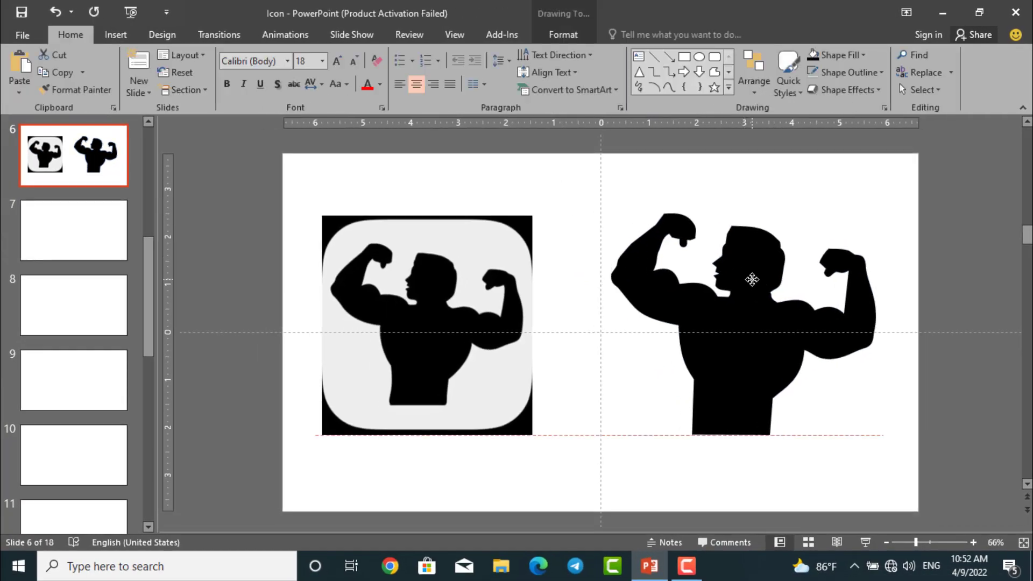